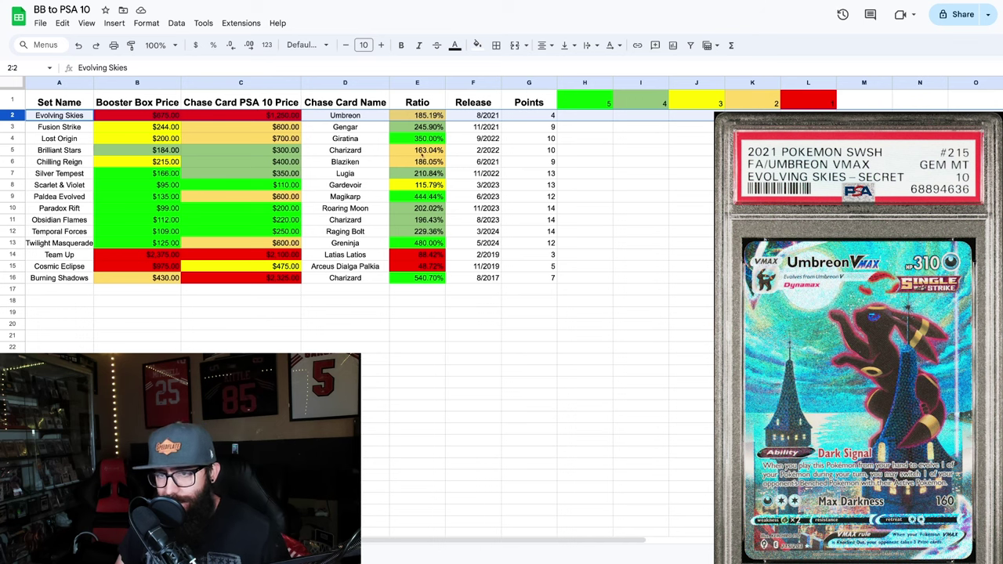
Review the price, ratio and points rows for Evolving Skies, Fusion Strike, Lost Origin, Brilliant Stars and Chilling Reign
left_click(408, 116)
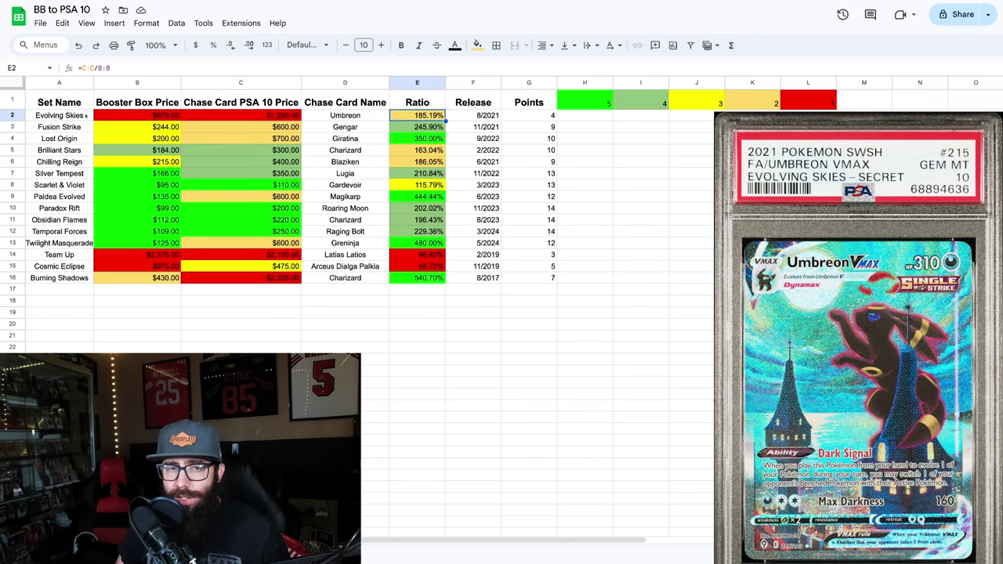
left_click(51, 114)
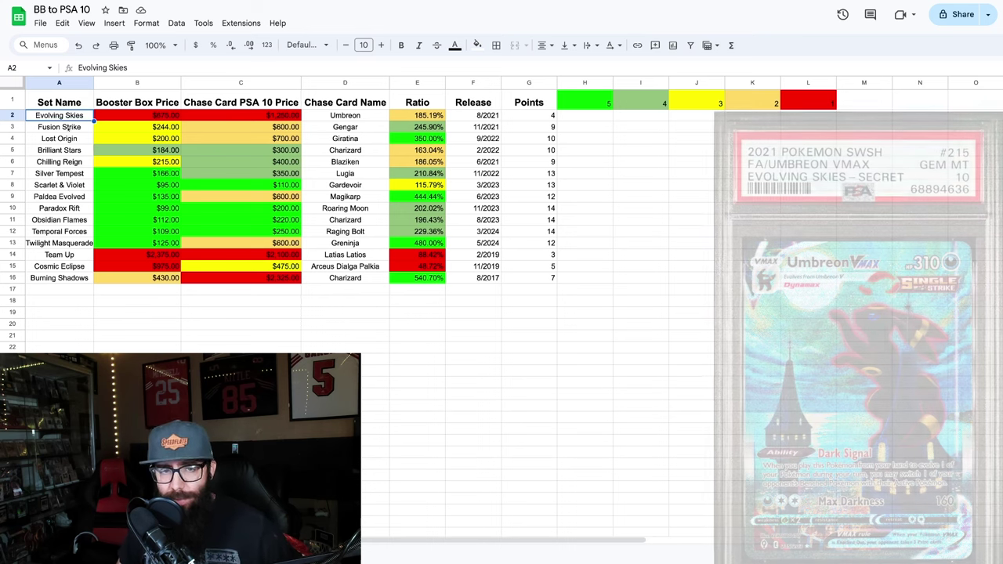
left_click(11, 126)
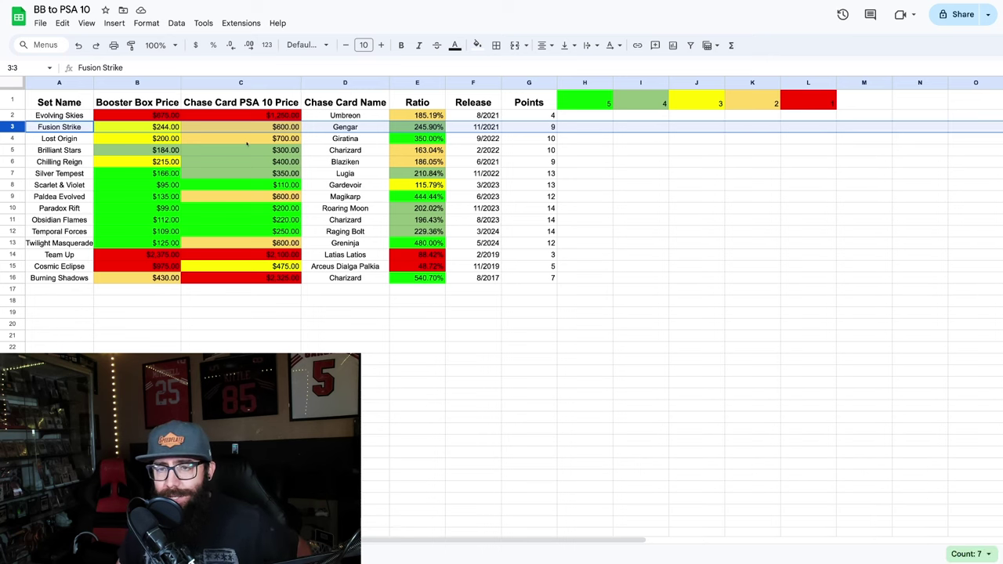
left_click(13, 138)
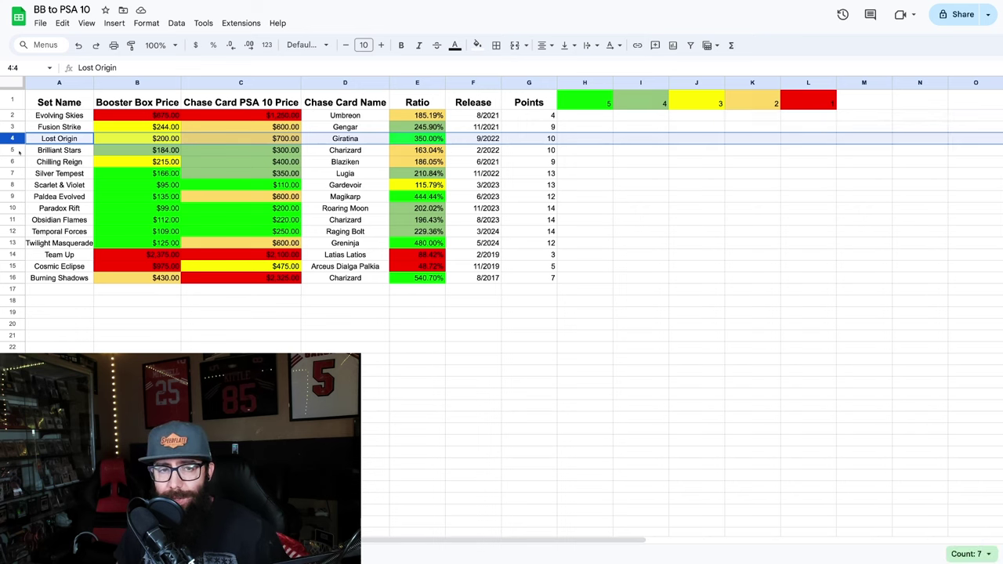
left_click(16, 150)
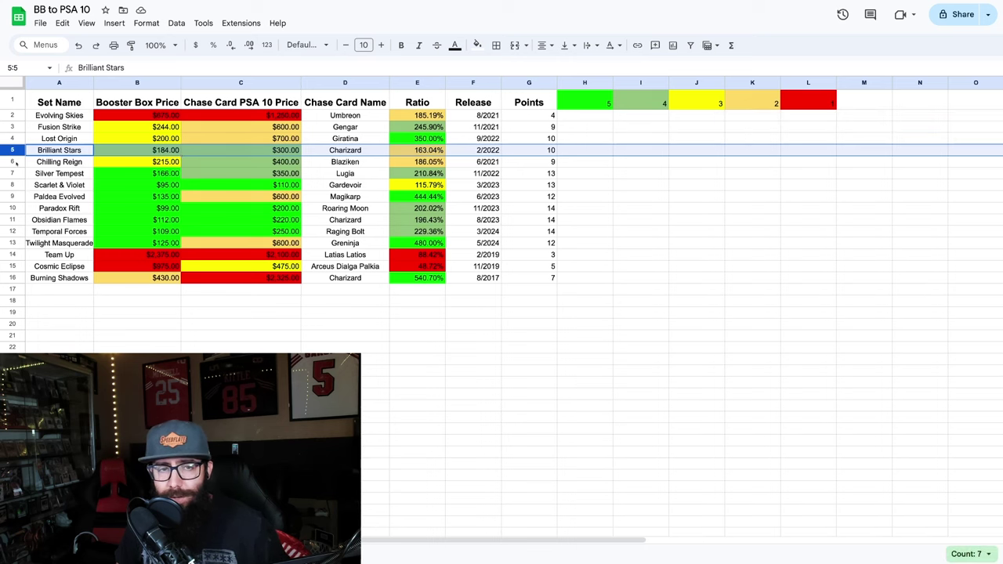
left_click(13, 162)
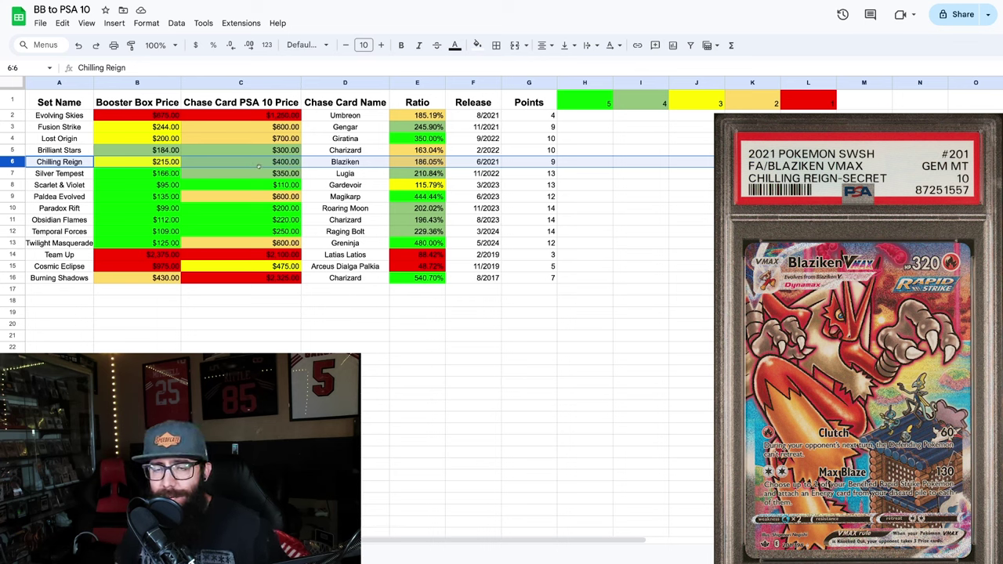
left_click(239, 164)
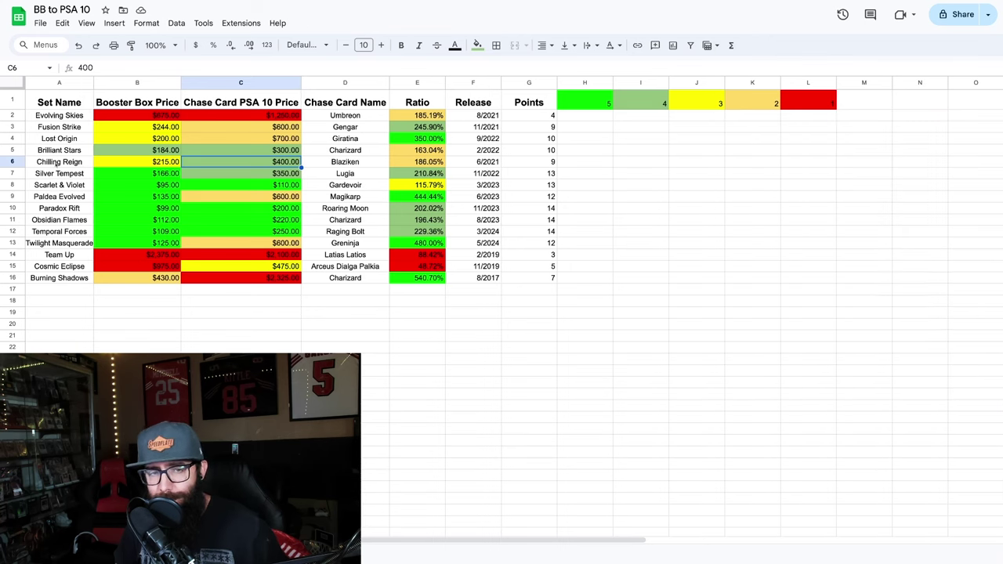
Try a booster box price of $143 for Silver Tempest, and set it back to $166
left_click(14, 173)
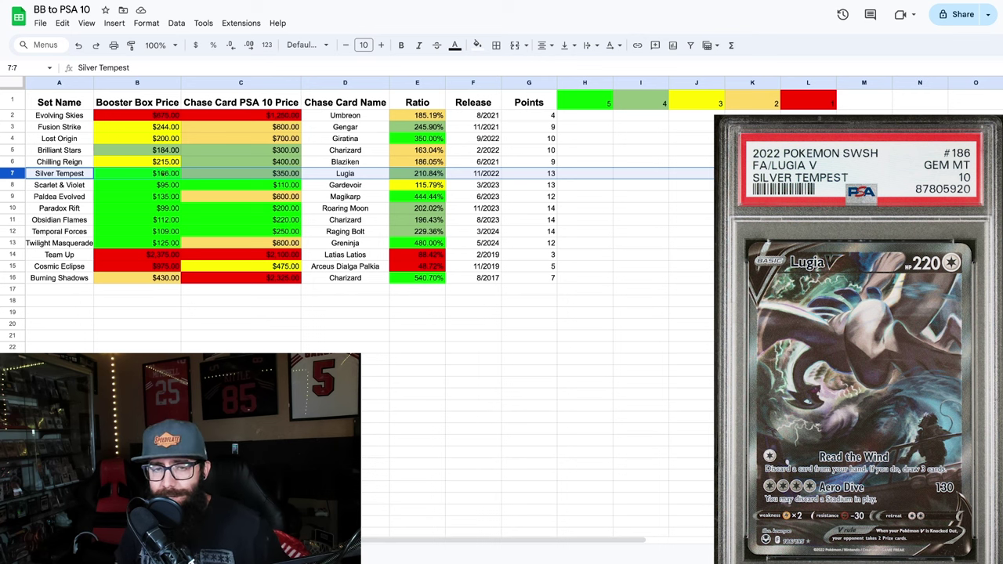
left_click(142, 175)
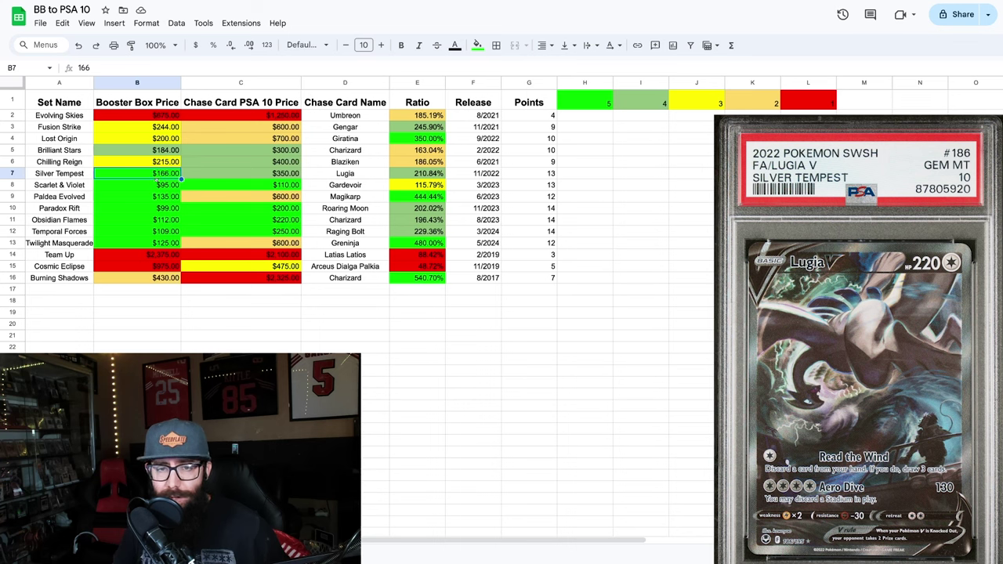
type("143")
left_click(240, 347)
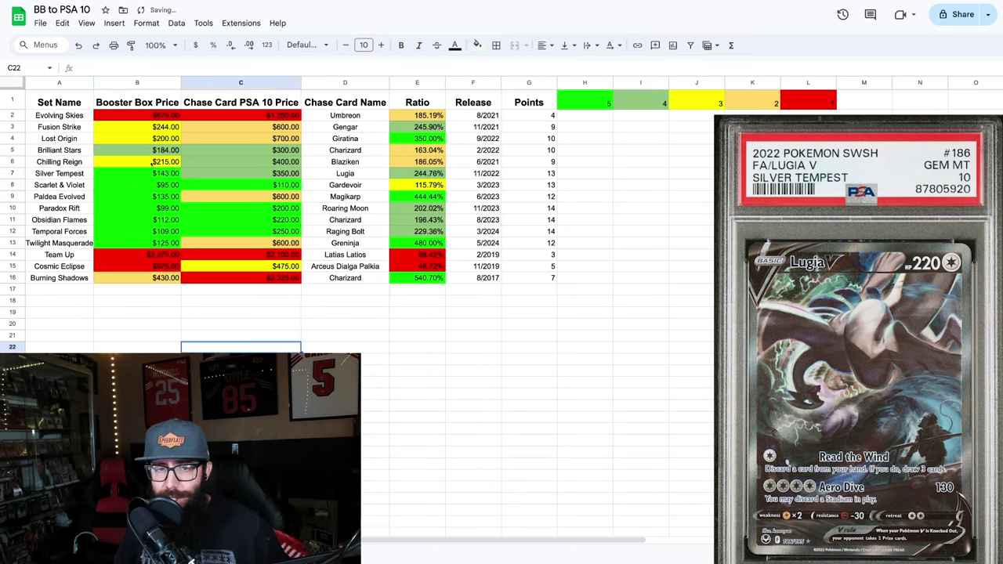
left_click(137, 173)
type("166")
left_click(227, 300)
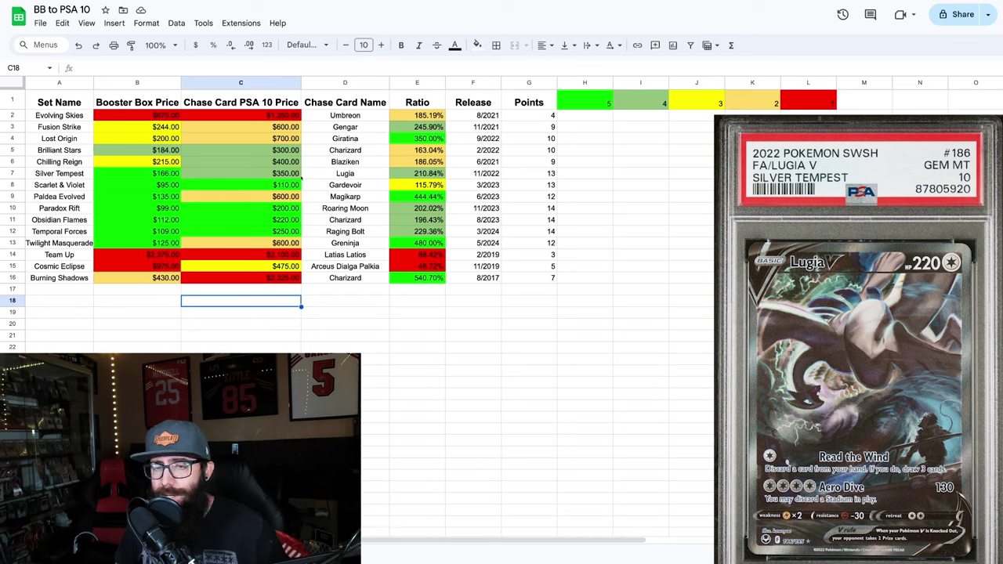
Examine Silver Tempest's PSA 10 price and points, and Scarlet & Violet's chase card, ratio, PSA 10 price and booster box price
left_click(296, 175)
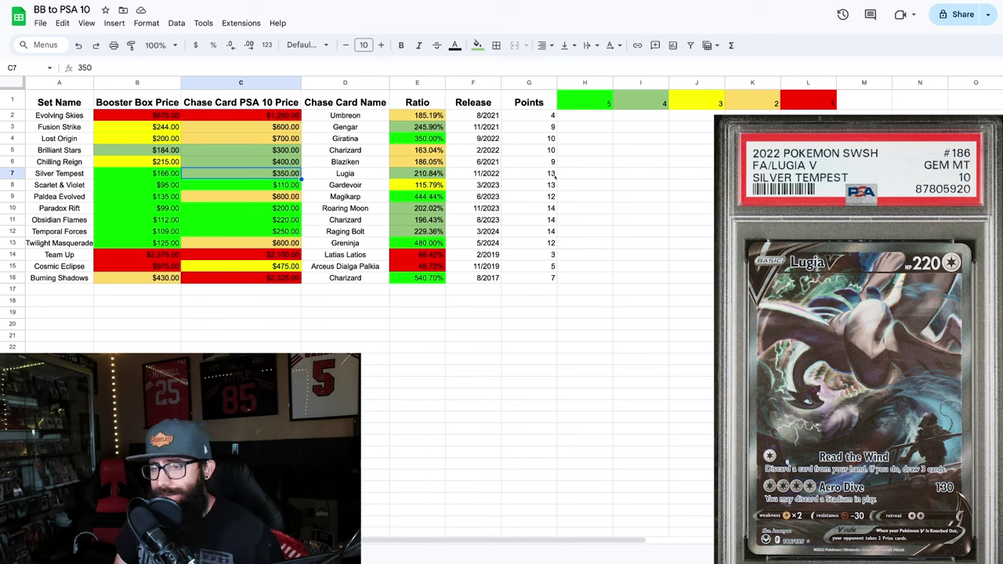
left_click(540, 175)
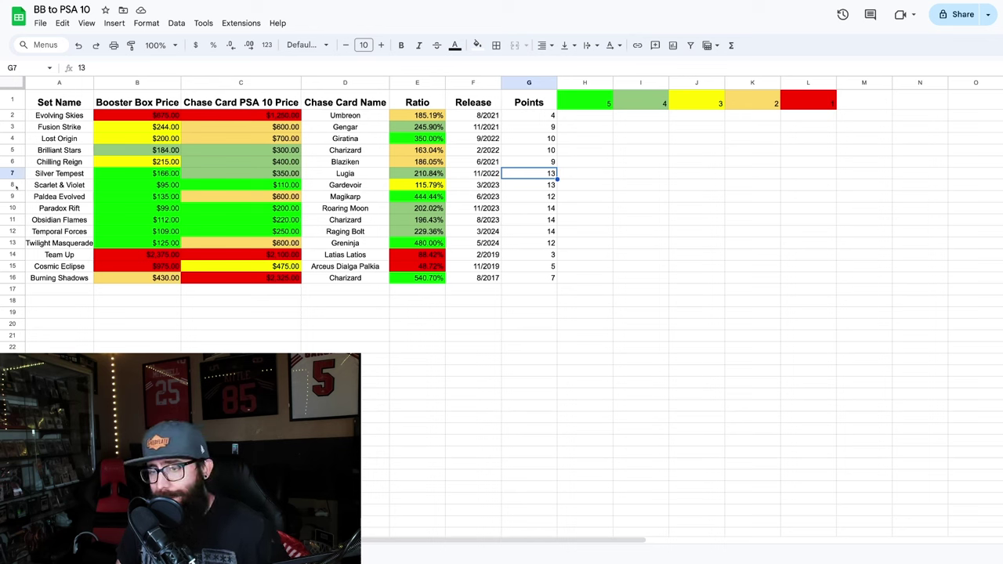
left_click(14, 184)
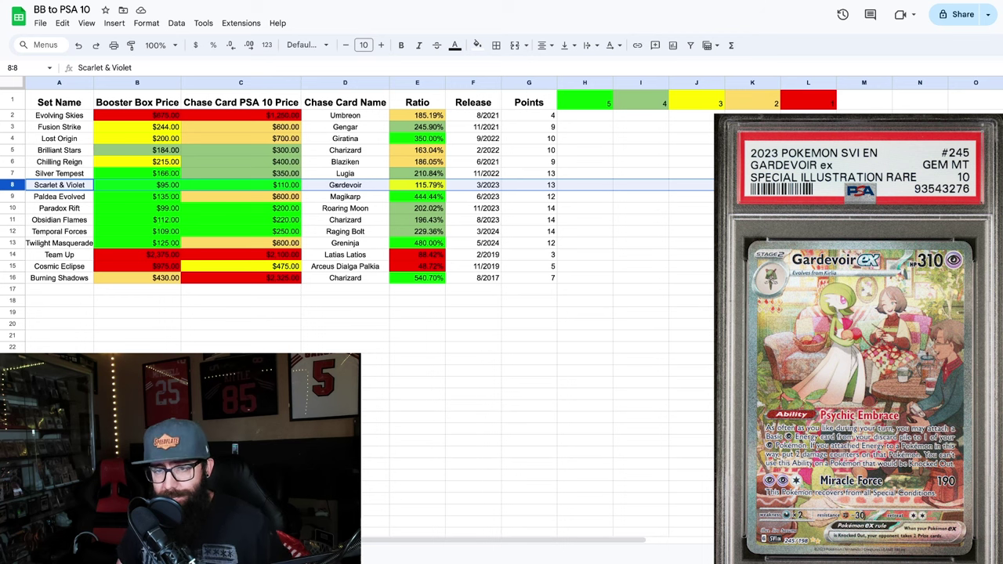
left_click(336, 185)
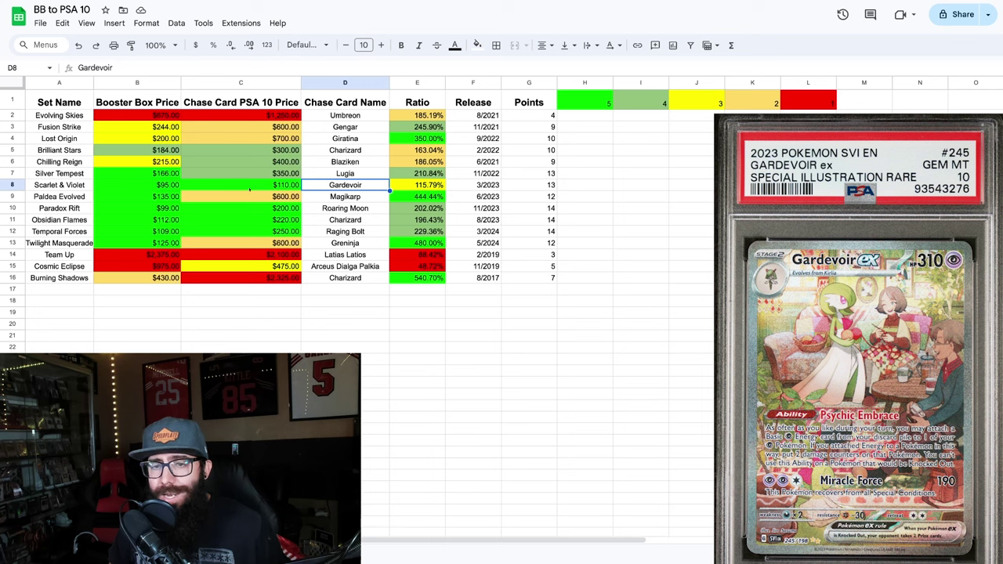
left_click(266, 185)
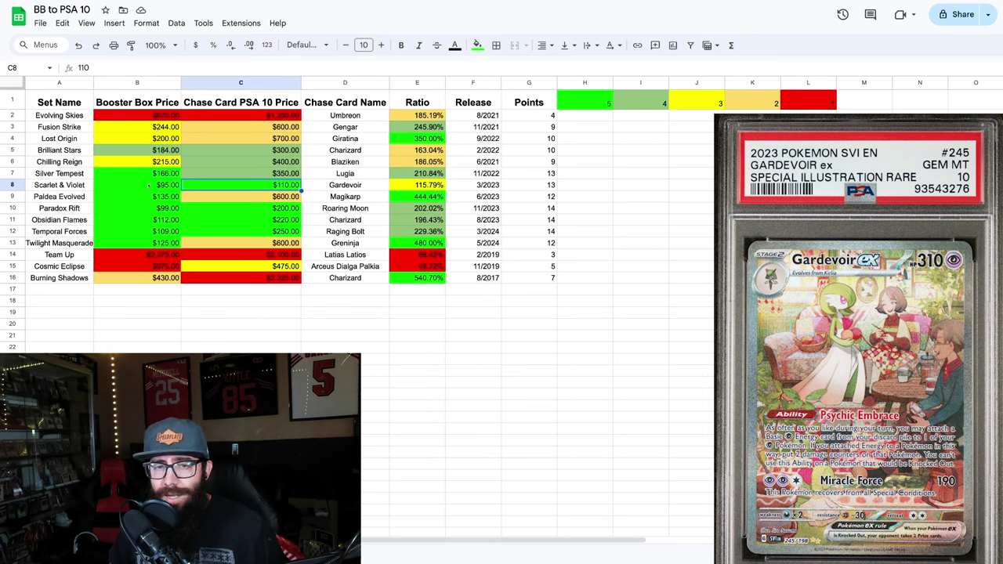
left_click(408, 186)
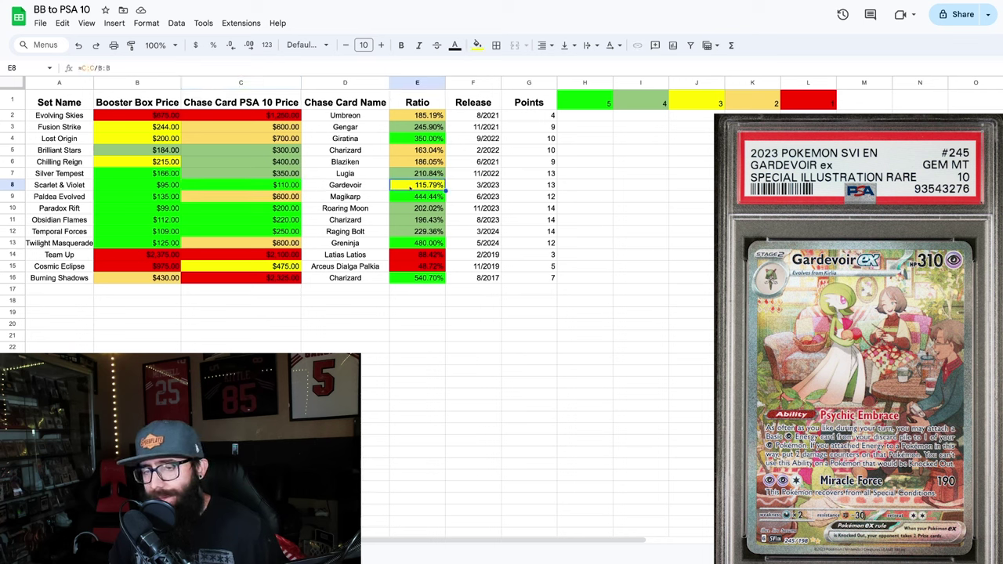
left_click(269, 187)
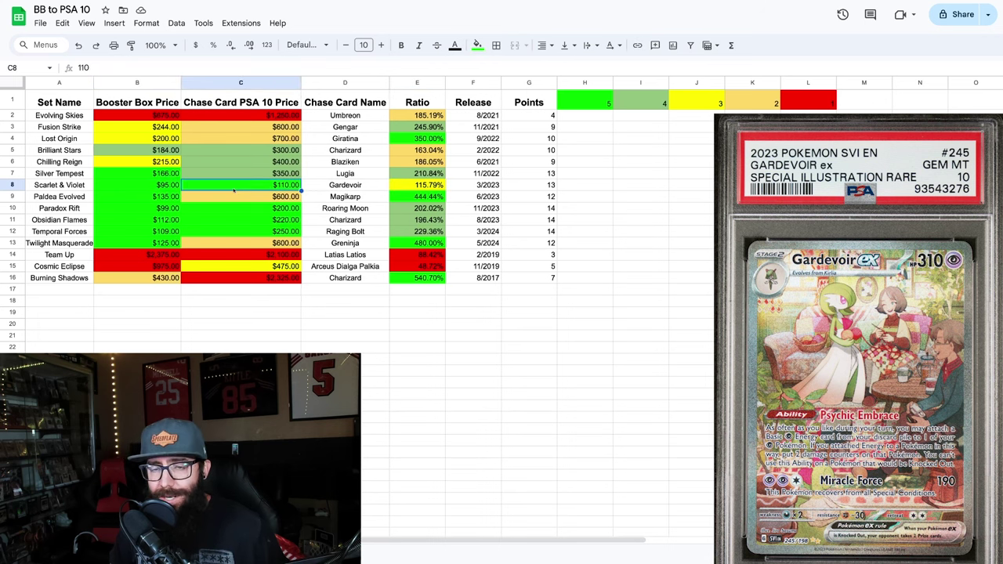
left_click(142, 185)
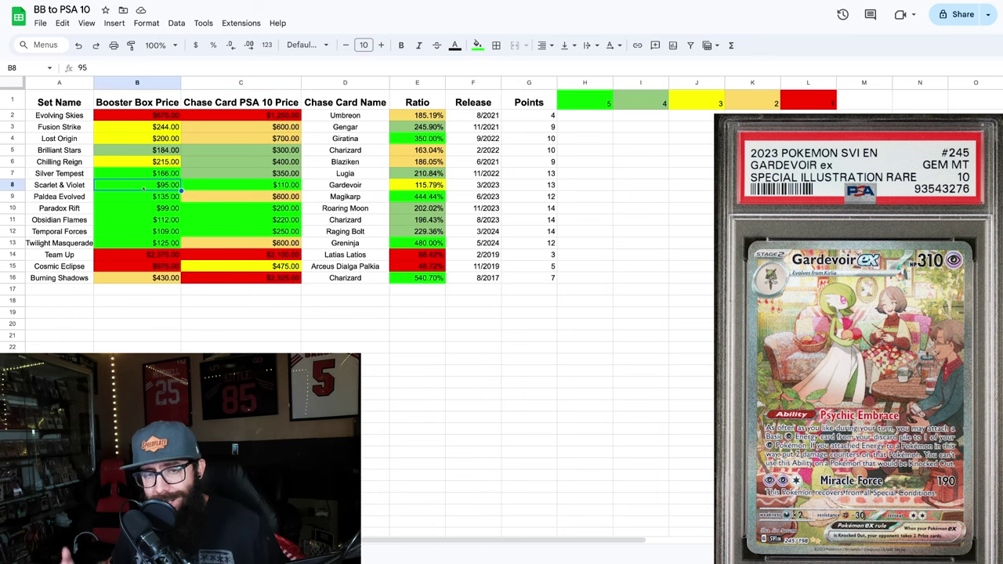
Compare booster box prices with the chase card ratio for Paldea Evolved and the PSA 10 price for Paradox Rift
left_click(12, 196)
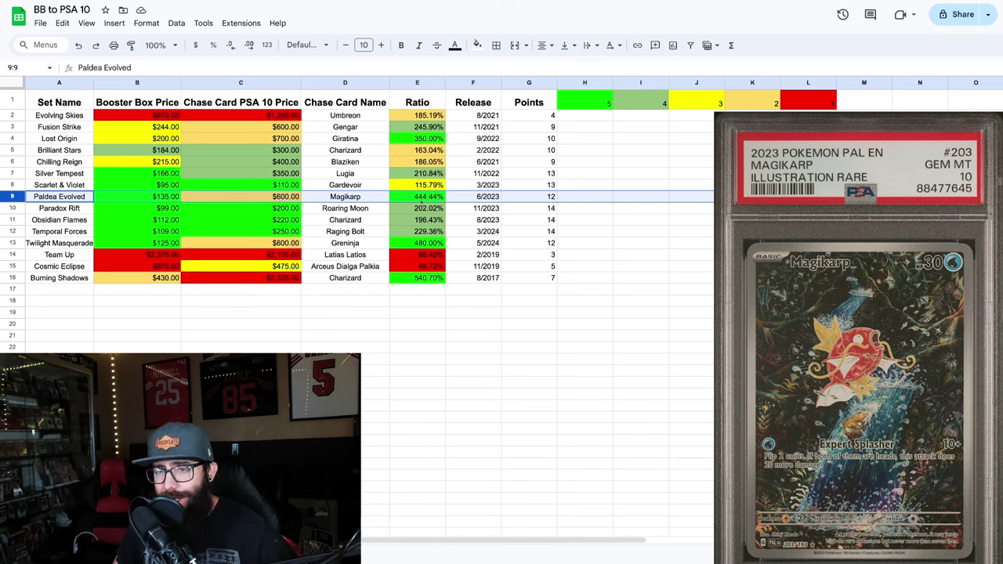
left_click(417, 199)
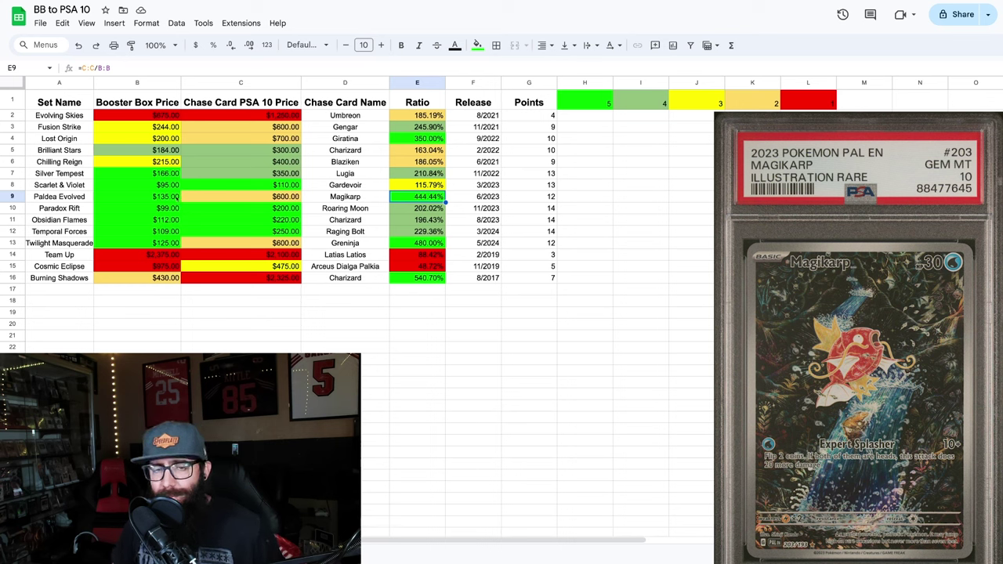
left_click(163, 201)
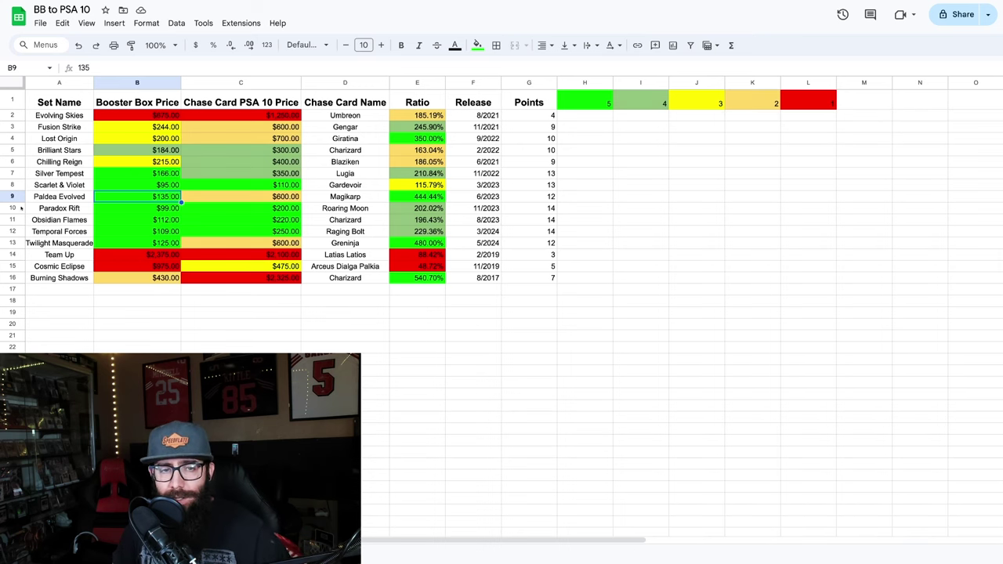
left_click(22, 209)
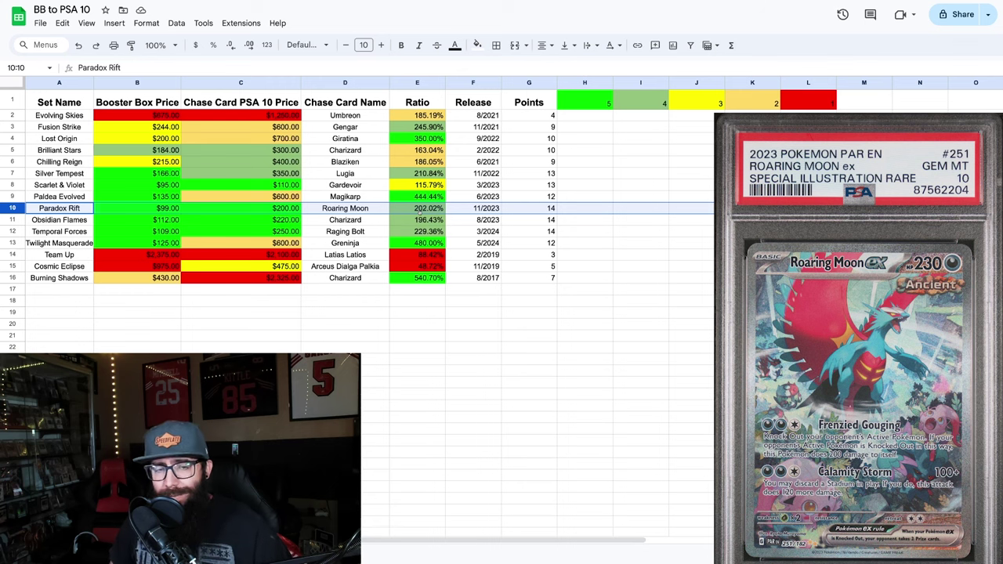
left_click(145, 208)
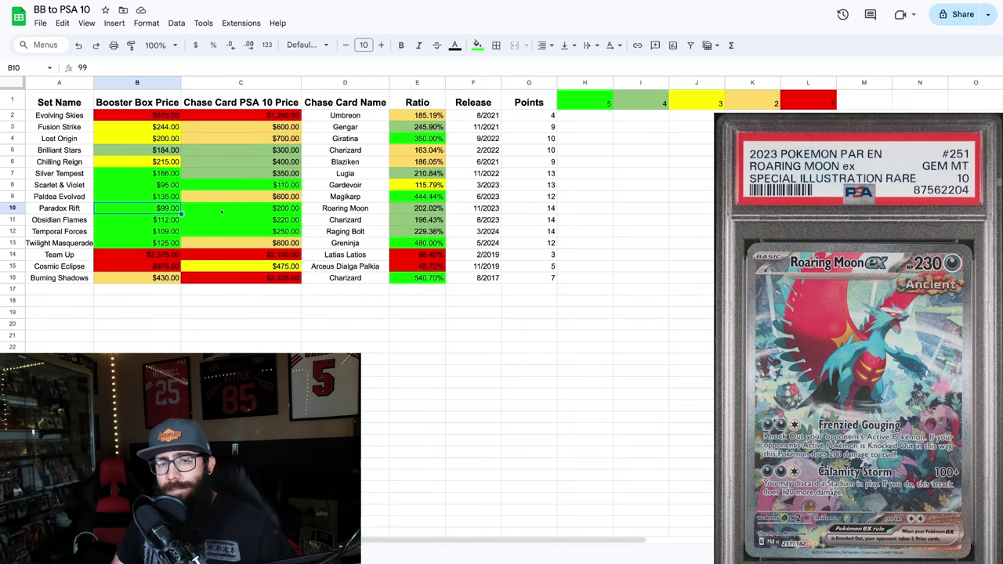
left_click(222, 210)
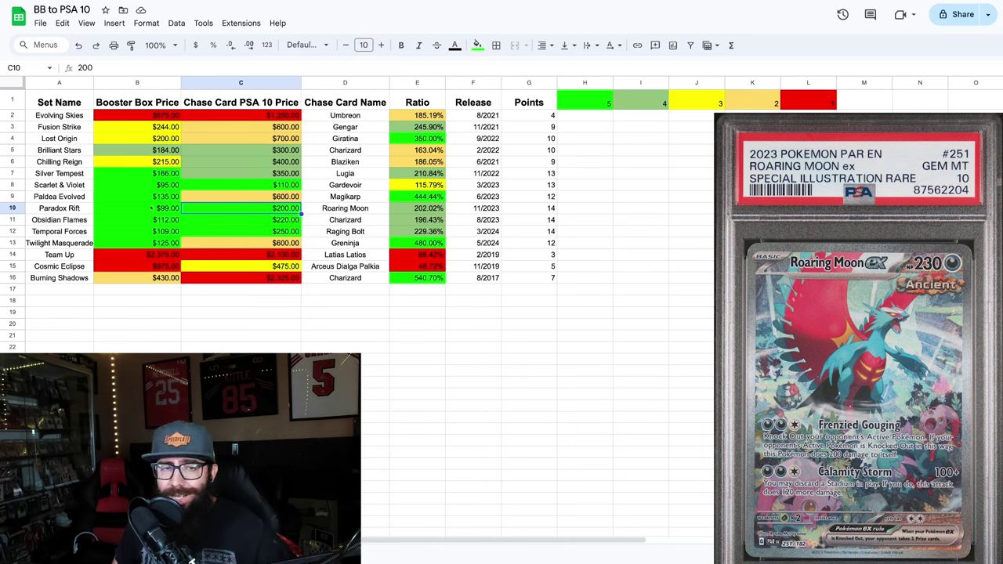
left_click(151, 208)
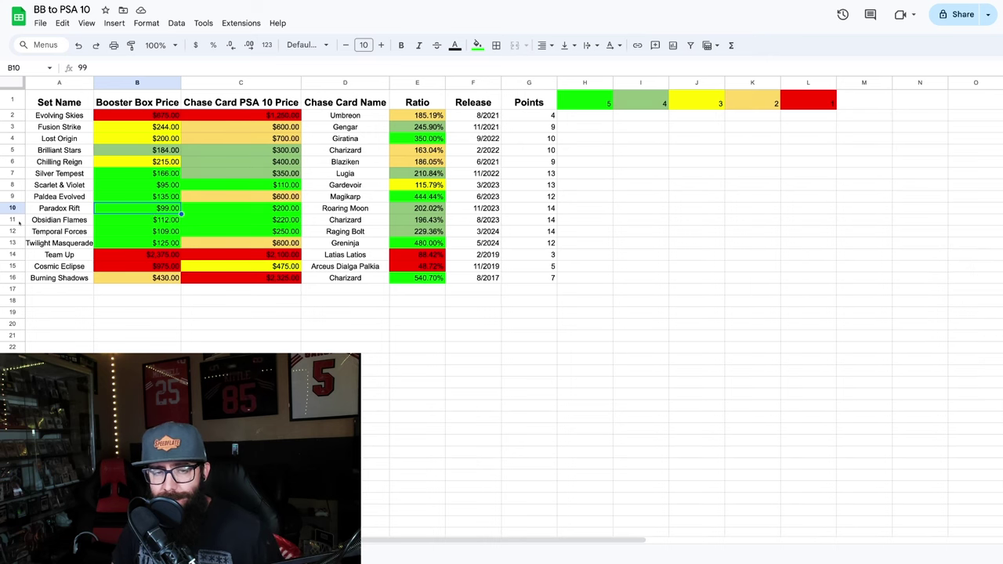
Inspect the Obsidian Flames and Temporal Forces rows, including Obsidian Flames' PSA 10 price and both booster box prices
left_click(22, 221)
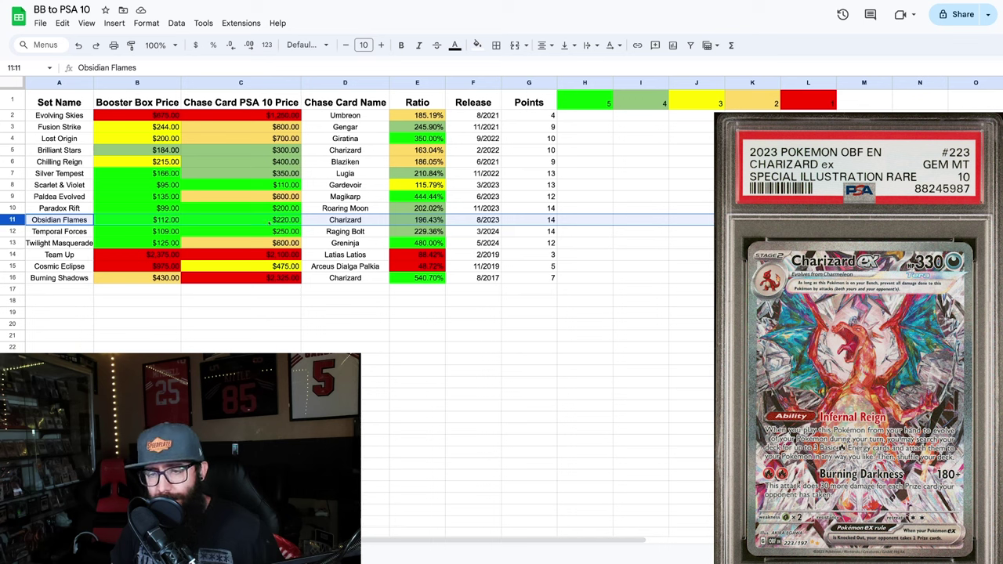
left_click(254, 222)
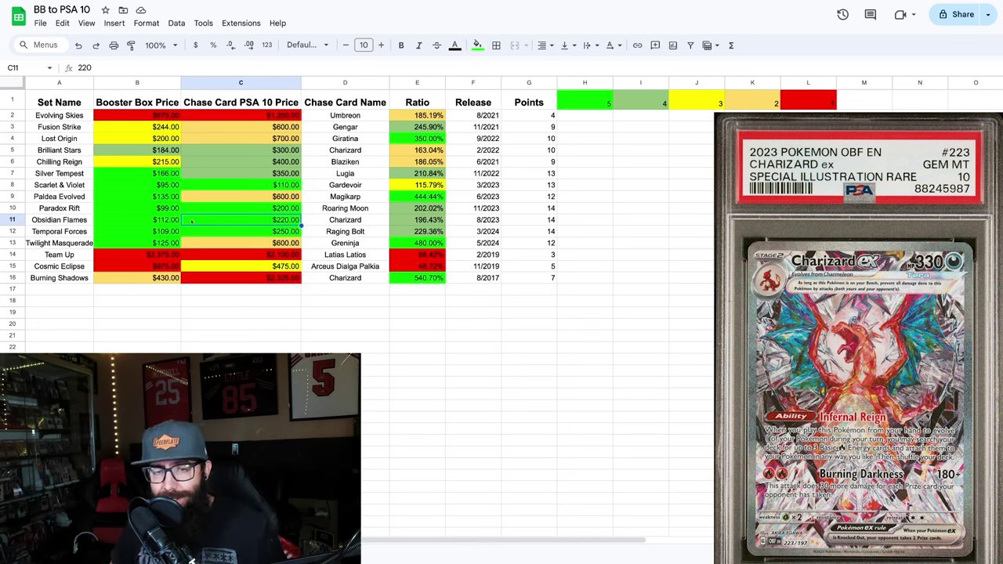
key("Left")
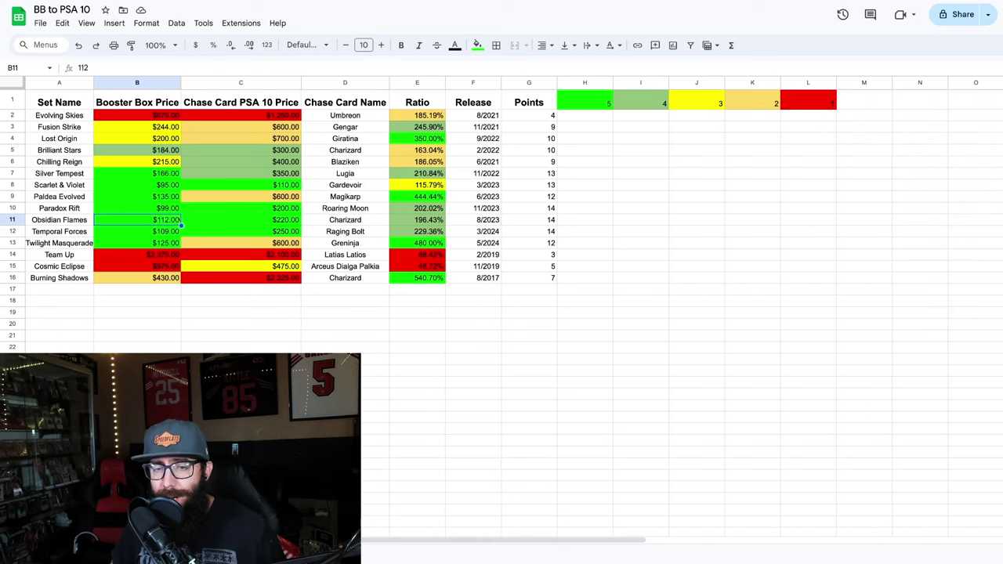
left_click(24, 232)
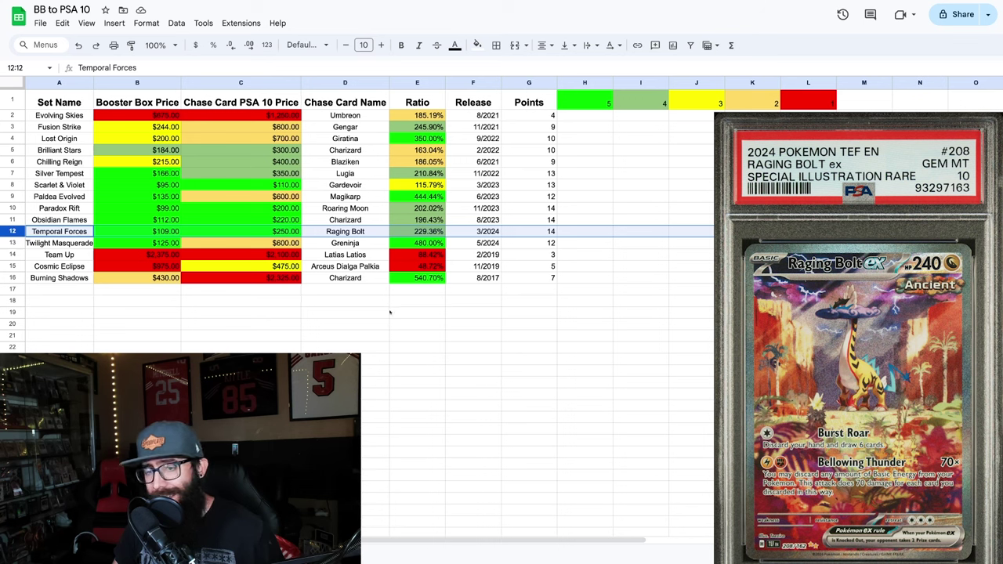
left_click(140, 232)
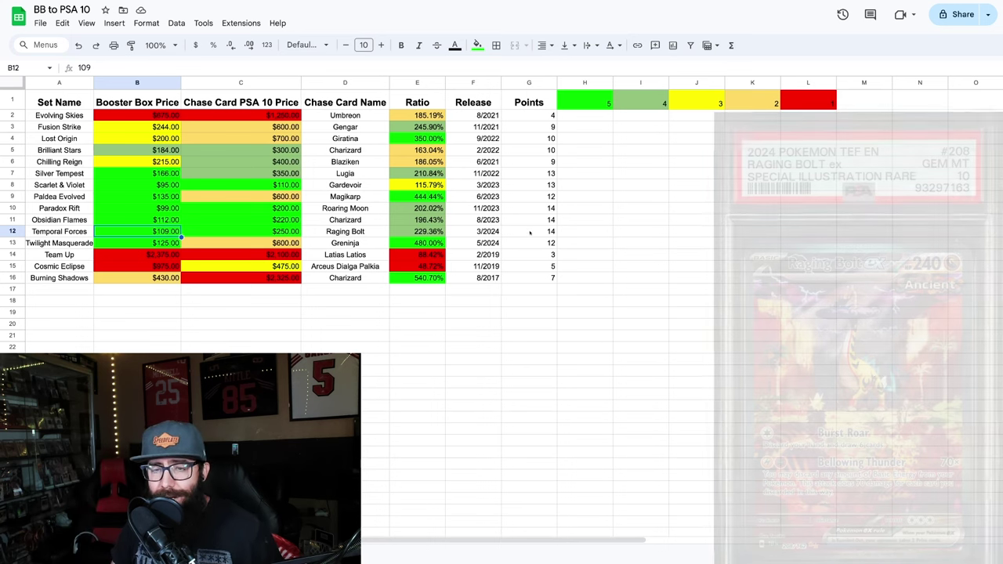
Review the Twilight Masquerade, Team Up and Cosmic Eclipse rows, including Team Up's chase card PSA 10 price
left_click(14, 243)
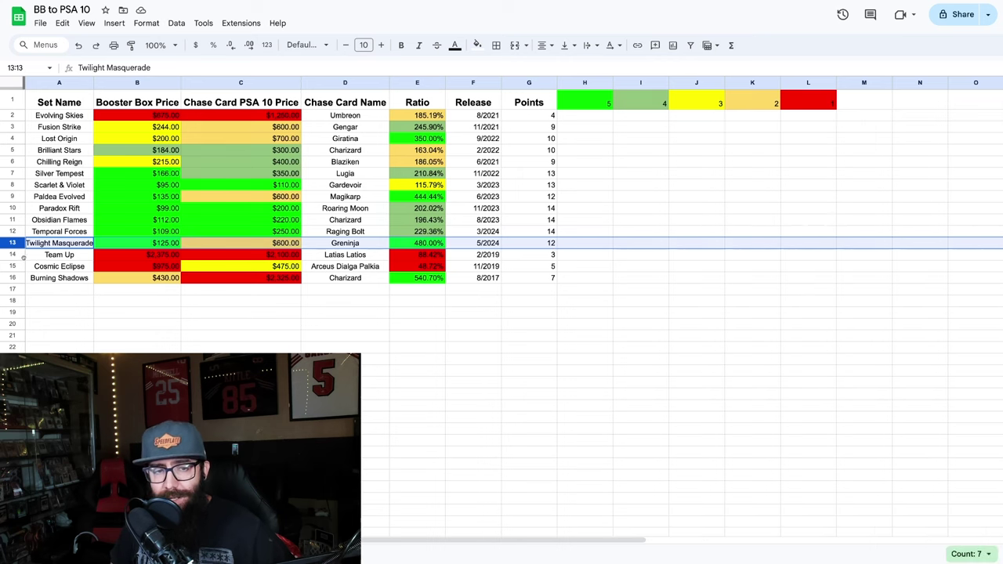
left_click(14, 254)
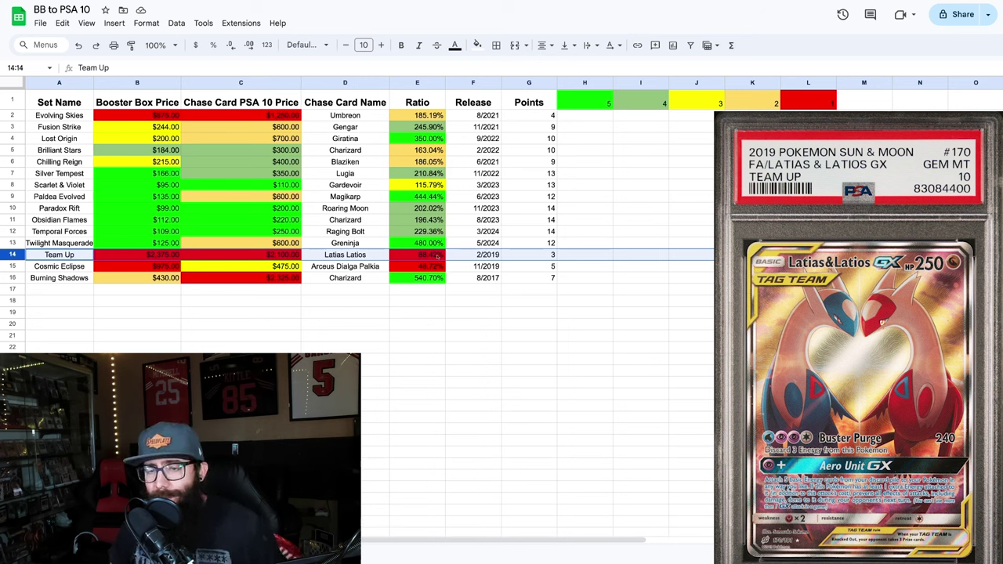
left_click(227, 256)
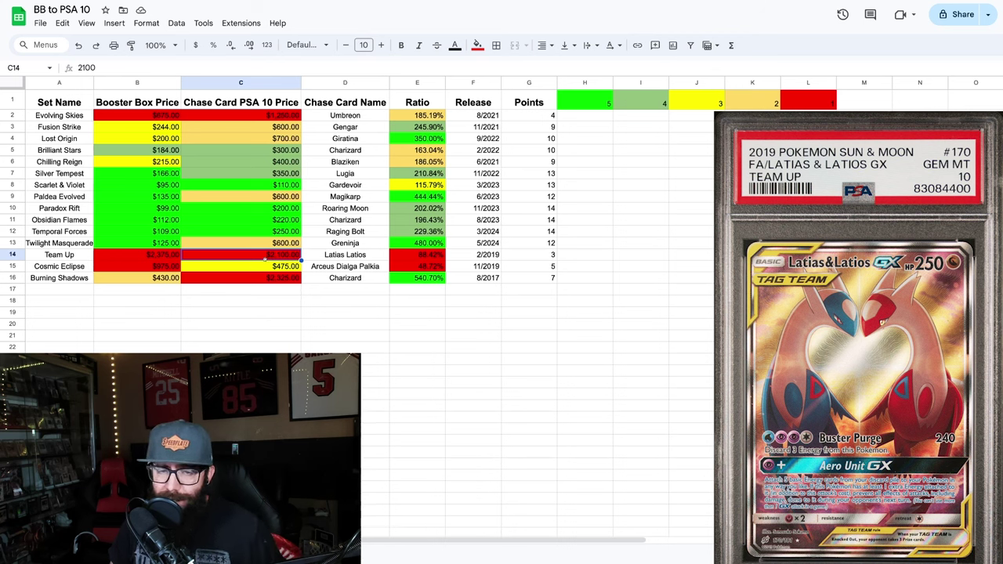
left_click(78, 266)
key("shift+space")
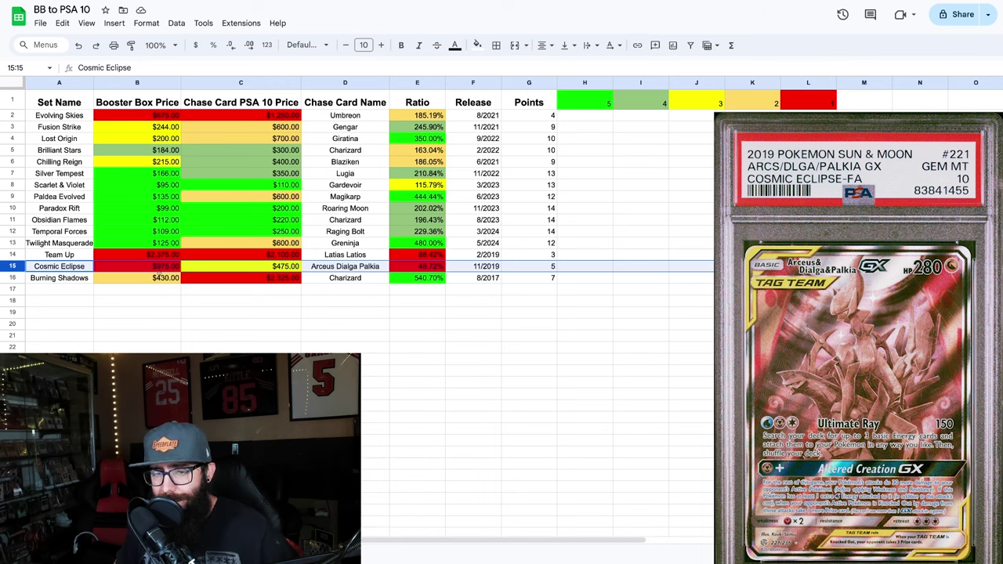
Compare Cosmic Eclipse's booster box price with its chase card PSA 10 price
left_click(240, 347)
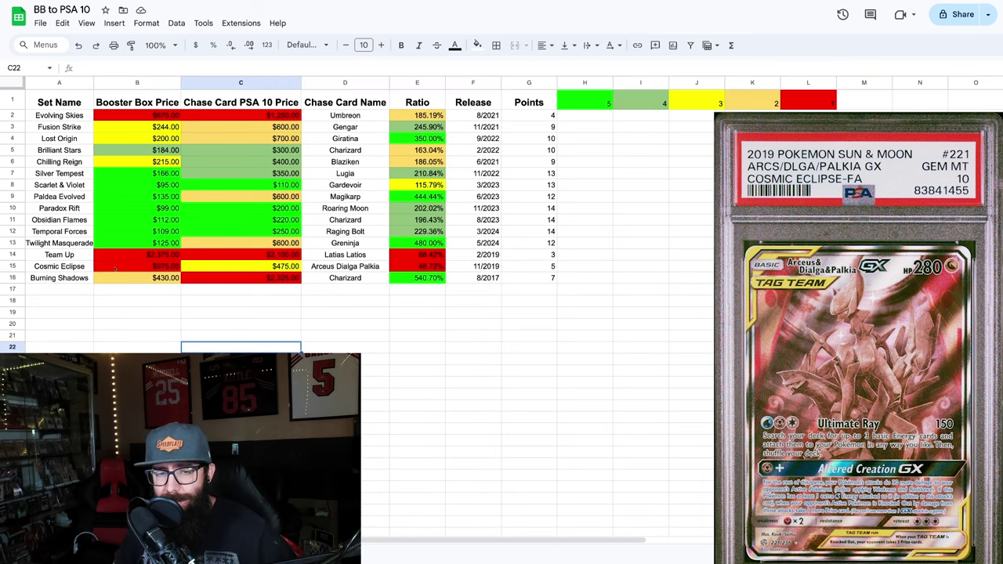
left_click(136, 267)
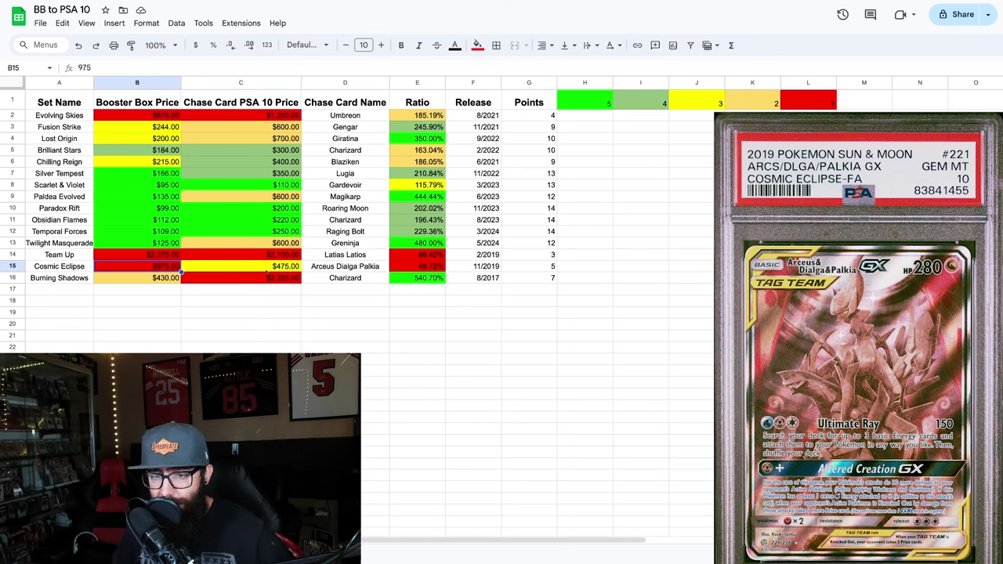
left_click(266, 271)
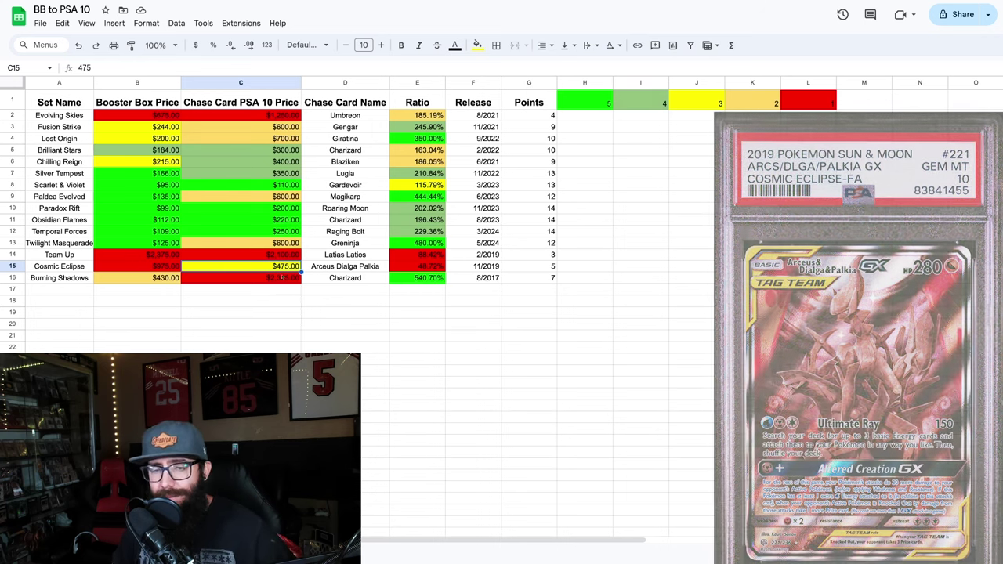
Review the Burning Shadows row, including its booster box price
left_click(14, 277)
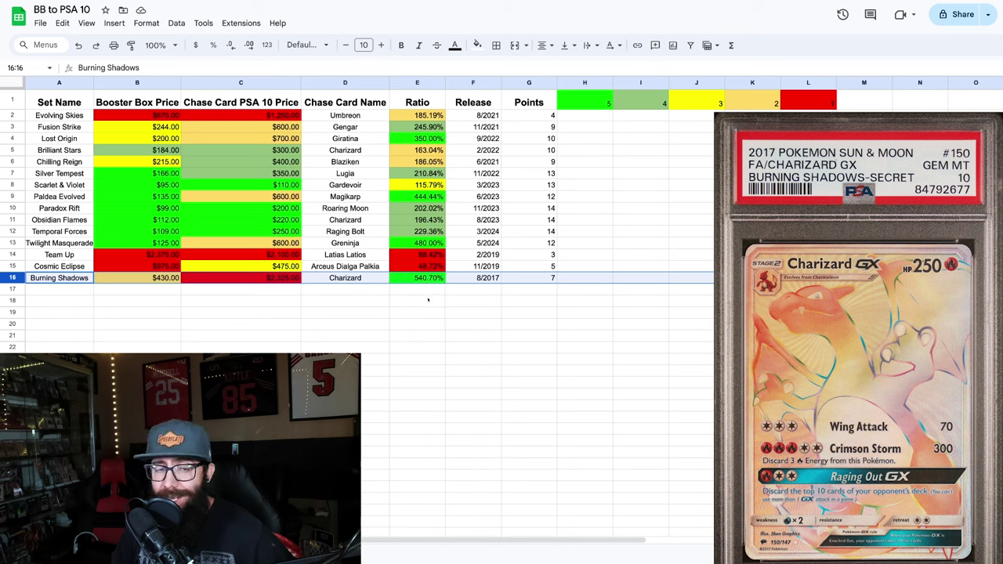
left_click(133, 281)
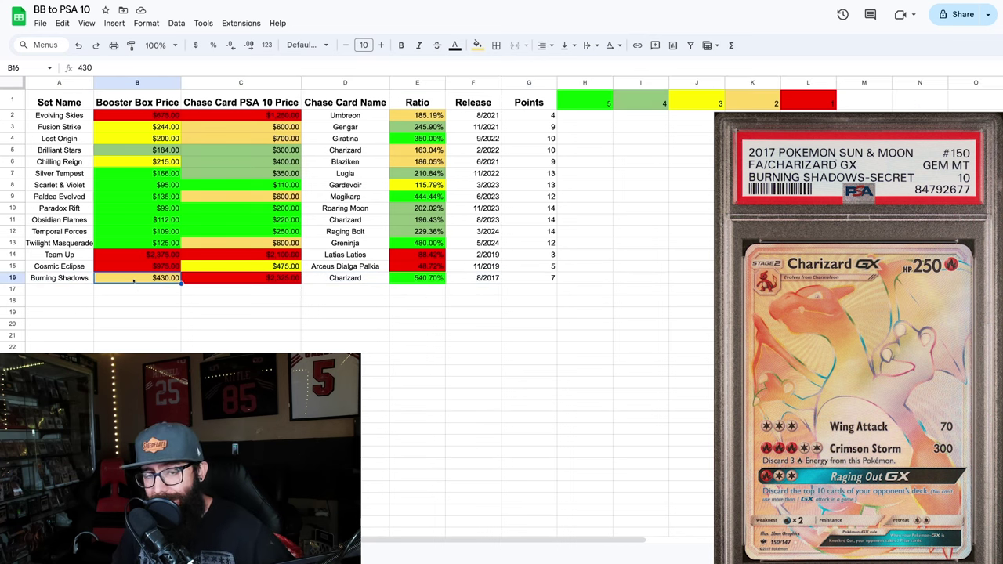
left_click(240, 306)
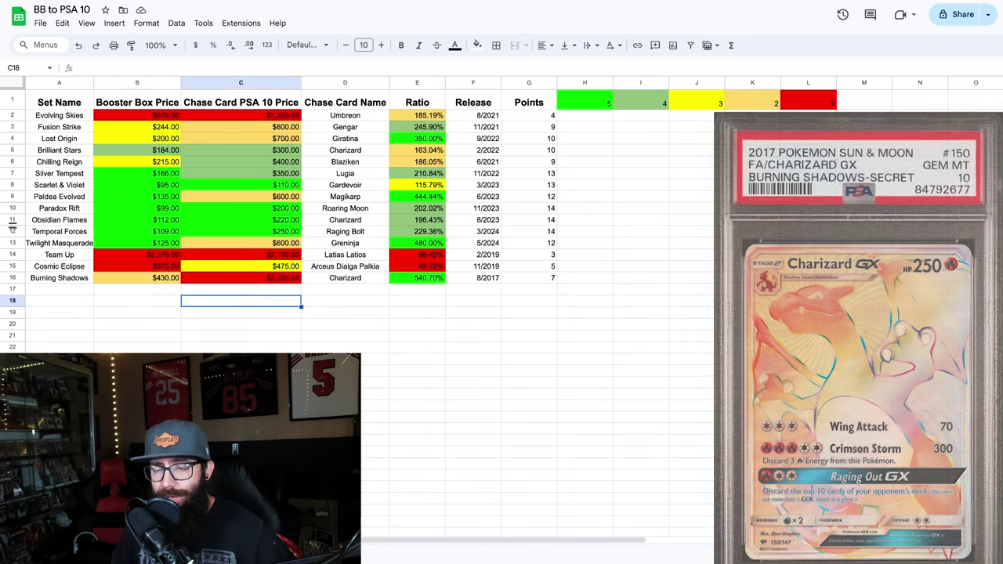